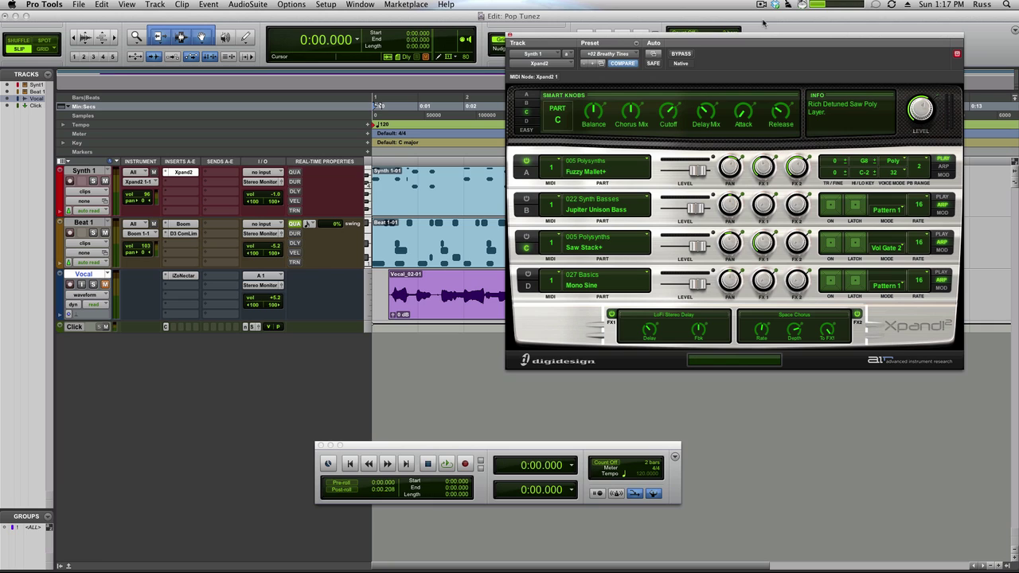
Step: Play the session, mute the Beat 1 drum track, then restart playback from the top
{"action": "key", "text": "space"}
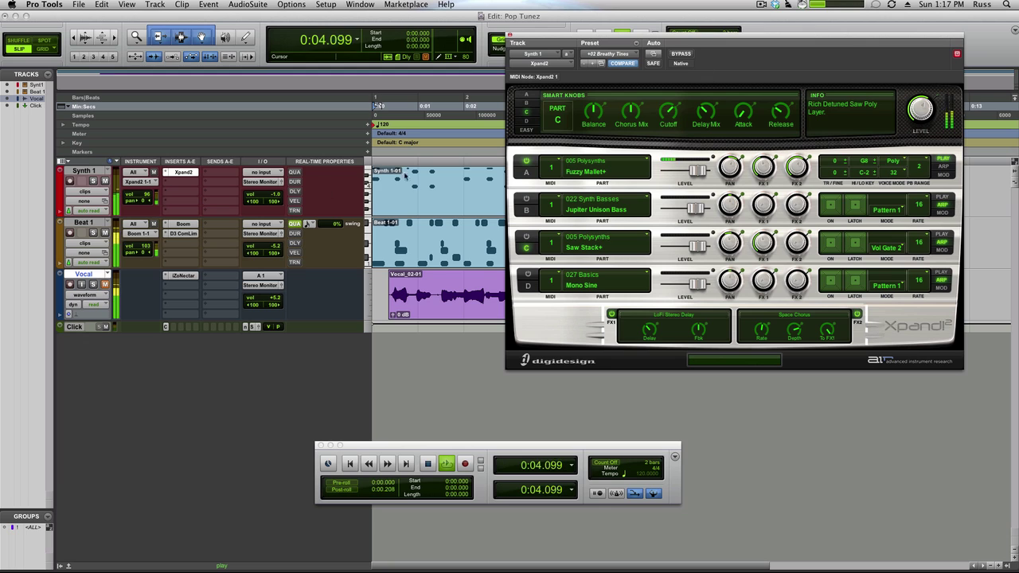
{"action": "left_click", "coordinate": [105, 232]}
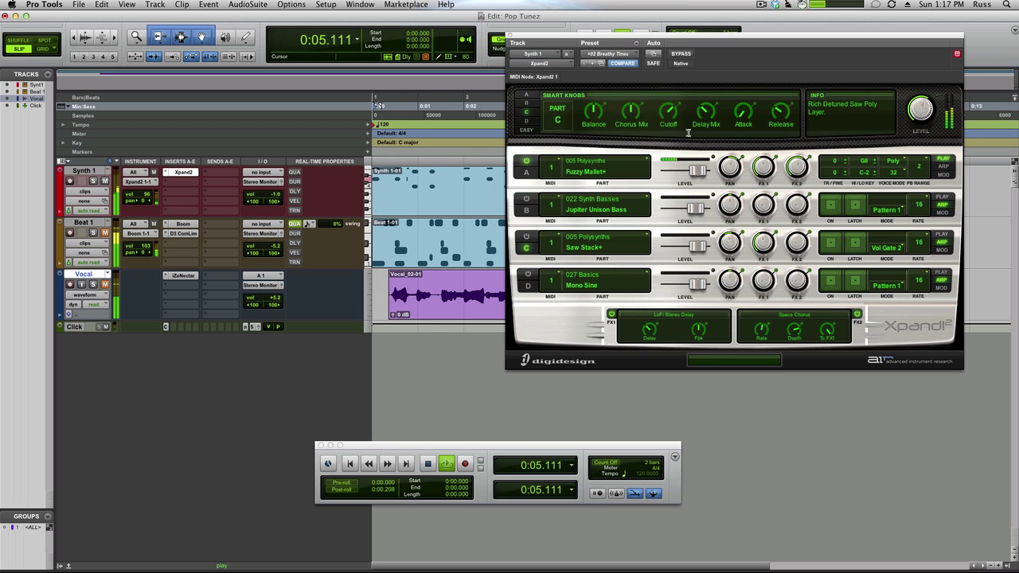
{"action": "key", "text": "space"}
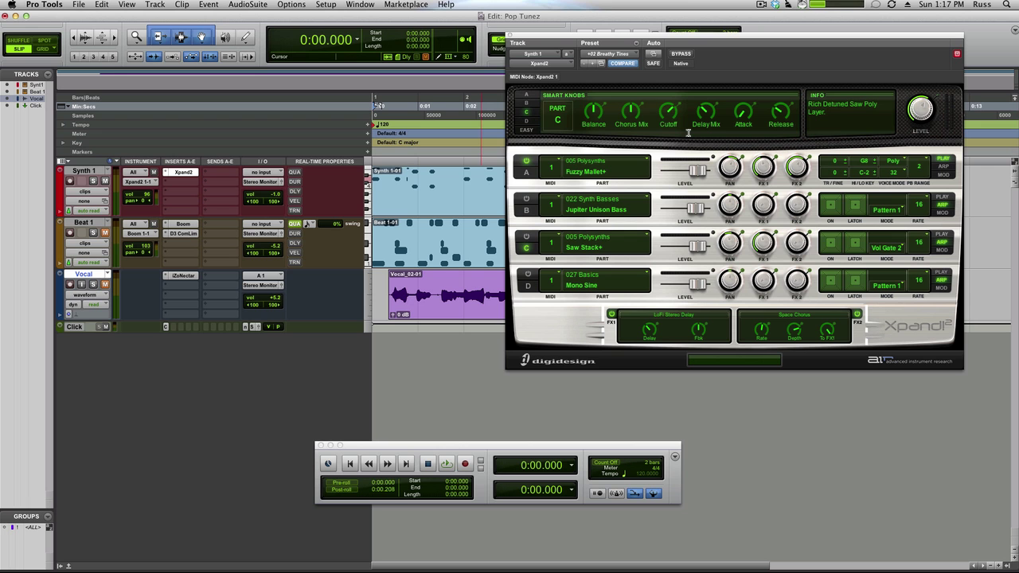
{"action": "key", "text": "space"}
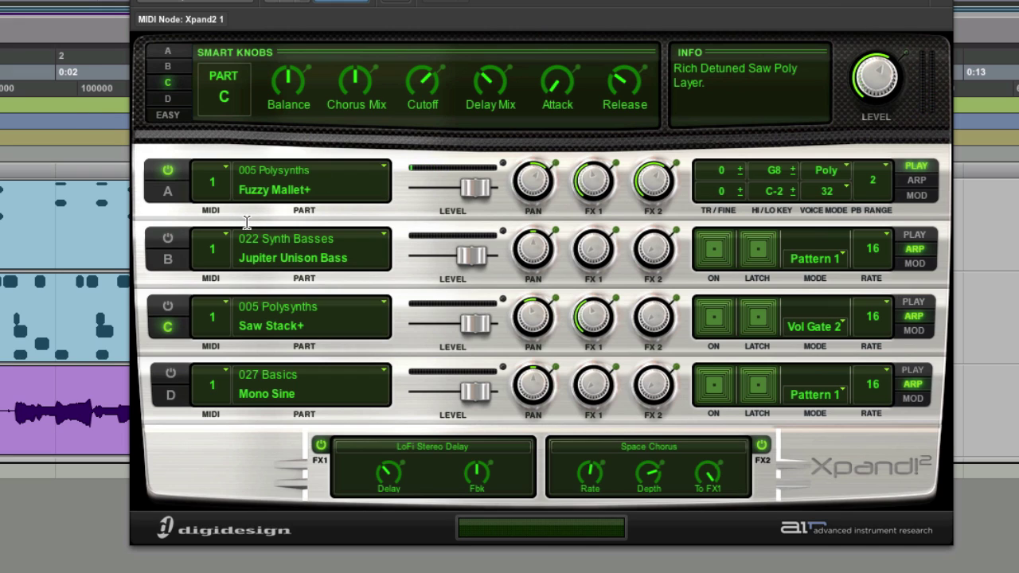
Step: Turn Part B on at MIDI channel 1 in play mode with arp and latch off; switch Part A off
{"action": "left_click", "coordinate": [214, 254]}
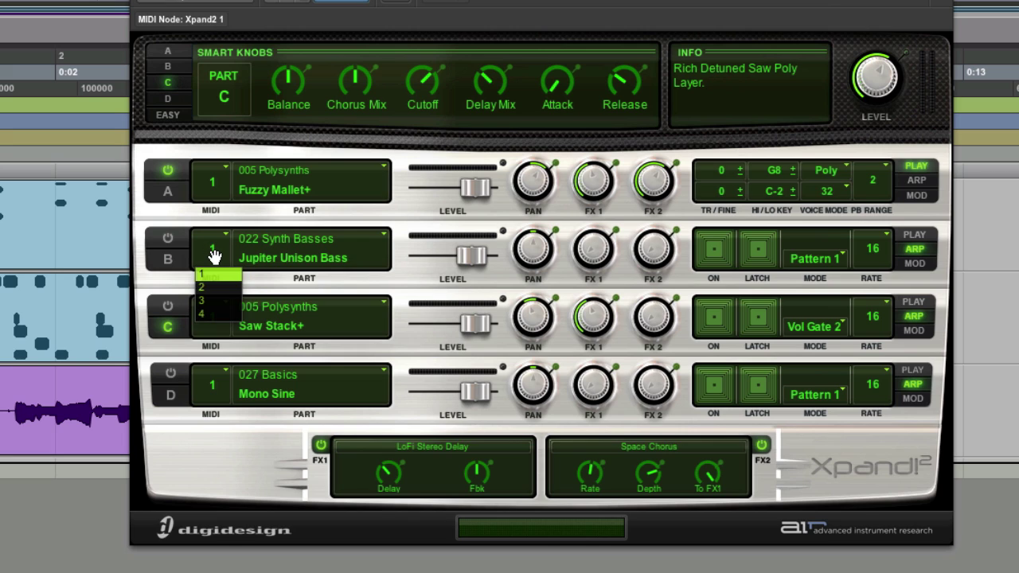
{"action": "left_click", "coordinate": [168, 245]}
{"action": "left_click", "coordinate": [168, 242]}
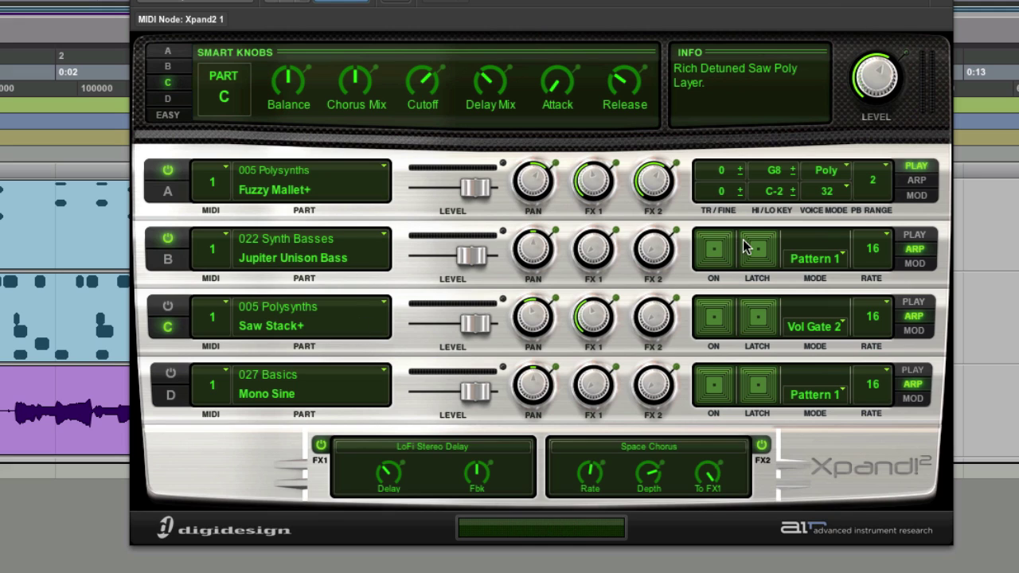
{"action": "left_click", "coordinate": [717, 264]}
{"action": "left_click", "coordinate": [763, 251]}
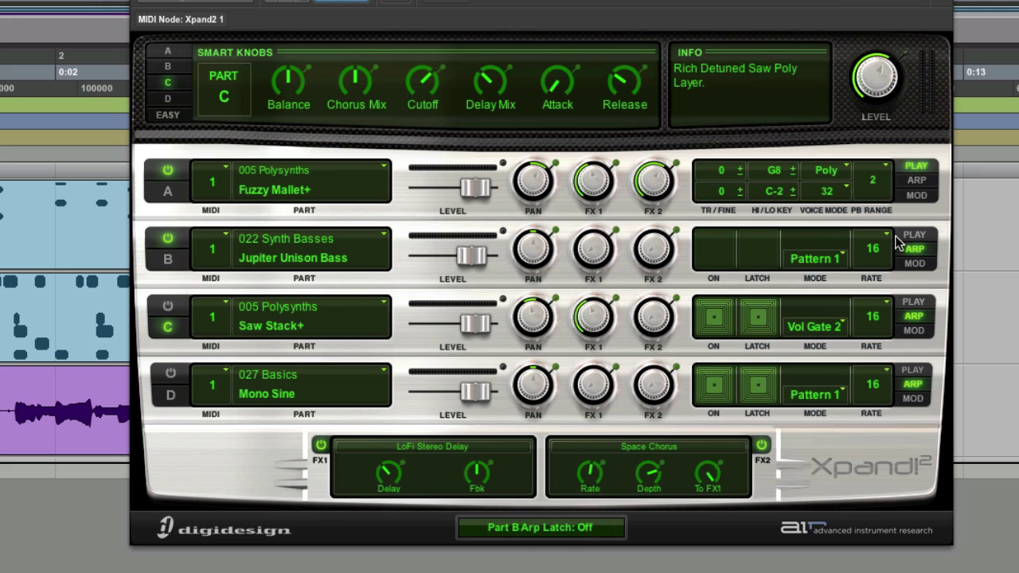
{"action": "left_click", "coordinate": [898, 239]}
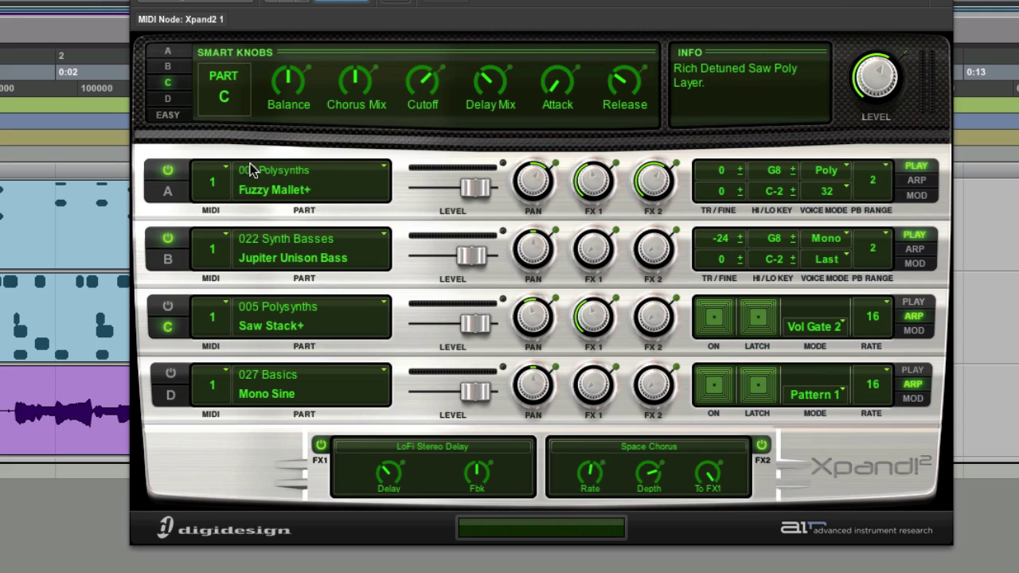
{"action": "left_click", "coordinate": [169, 171]}
Step: Show Part B on the smart knobs and run its arpeggiator latched, Pattern 1 at rate 16
{"action": "left_click", "coordinate": [159, 67]}
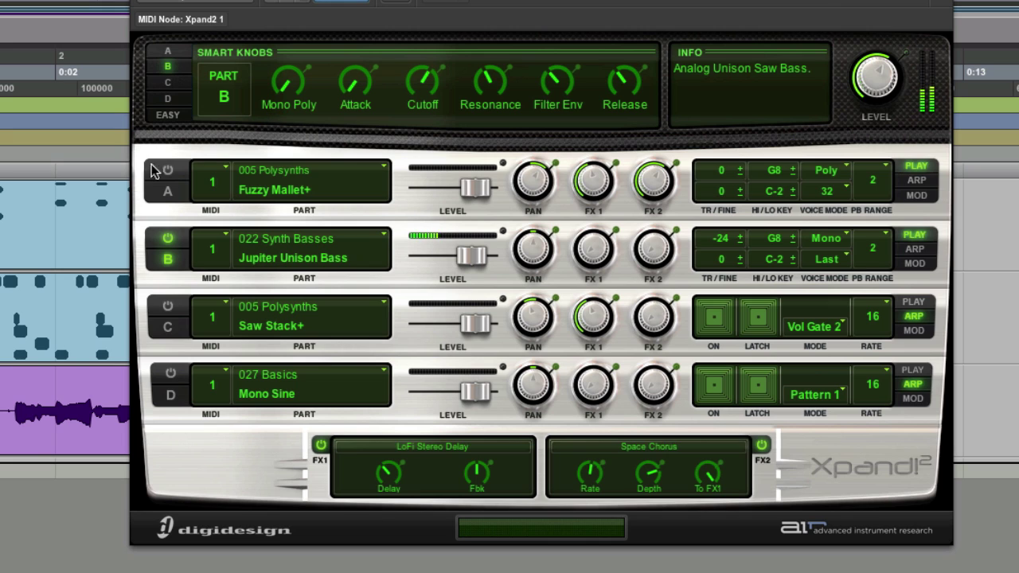
{"action": "left_click", "coordinate": [47, 265]}
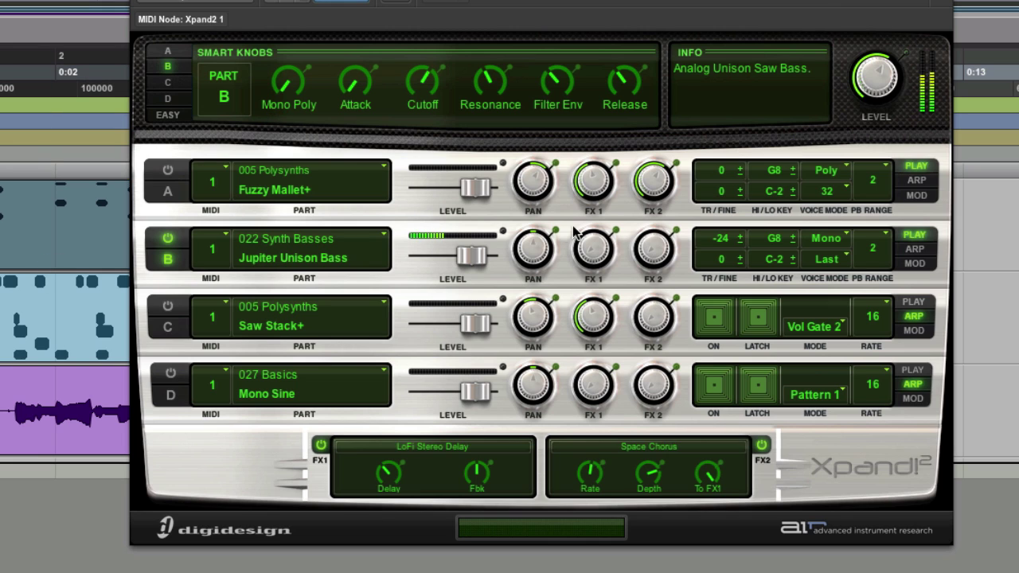
{"action": "left_click", "coordinate": [907, 249]}
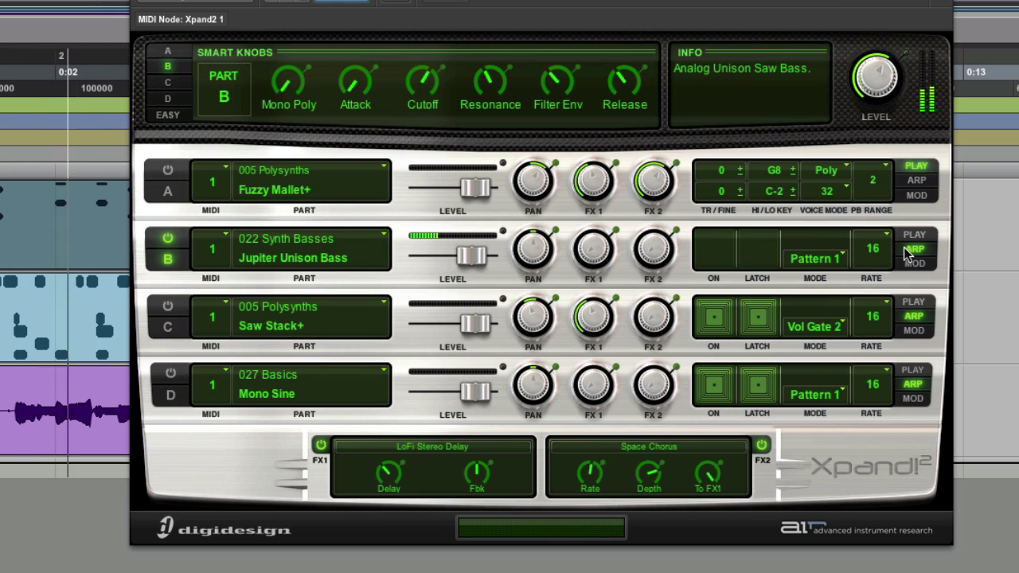
{"action": "left_click", "coordinate": [714, 265]}
{"action": "left_click", "coordinate": [757, 256]}
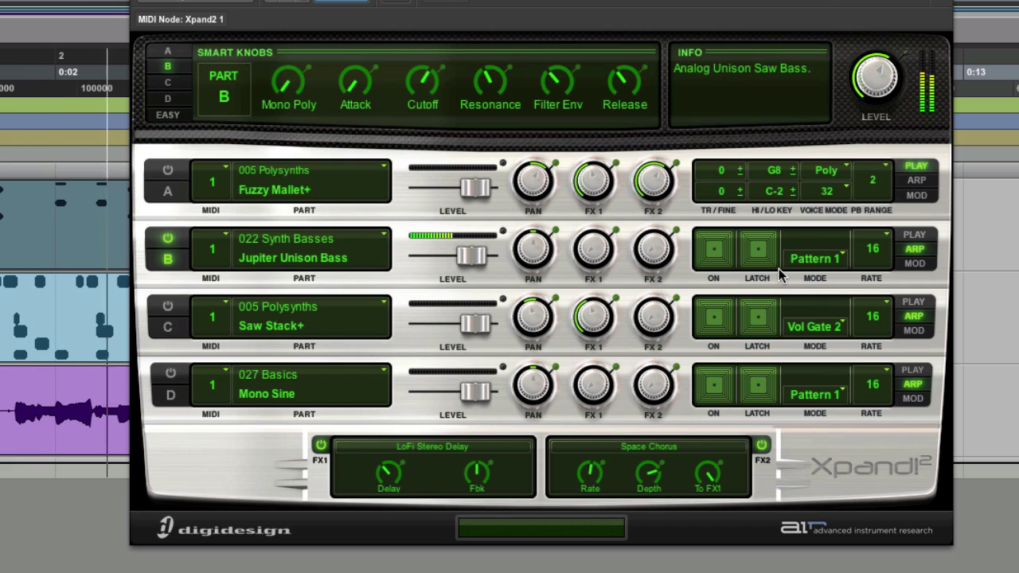
Step: Lower Part B's filter envelope, cutoff to 35% and release to 20%; re-enable Part A; raise B to +3.4 dB
{"action": "left_click_drag", "start_coordinate": [422, 94], "coordinate": [423, 114]}
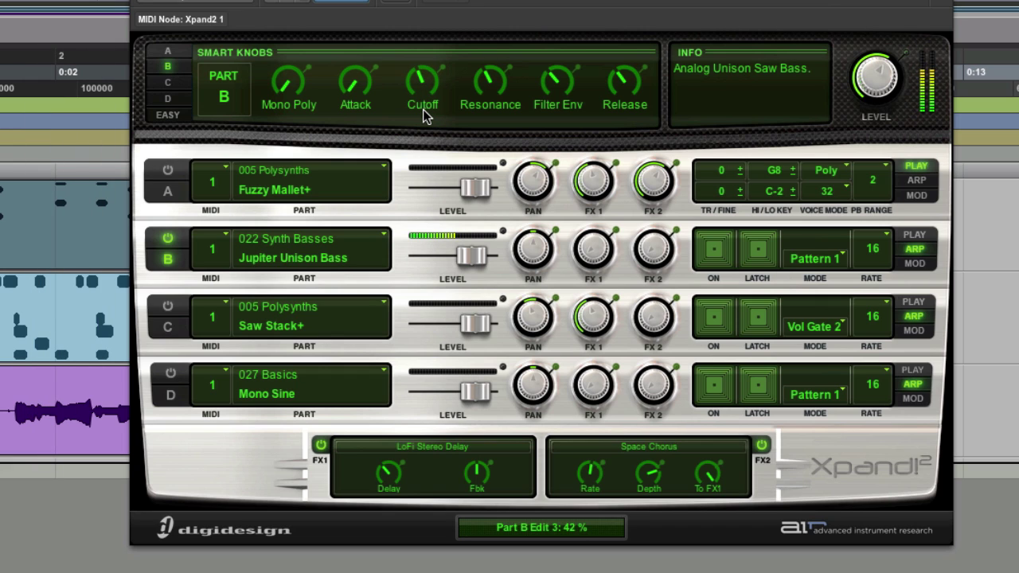
{"action": "left_click_drag", "start_coordinate": [557, 100], "coordinate": [549, 120]}
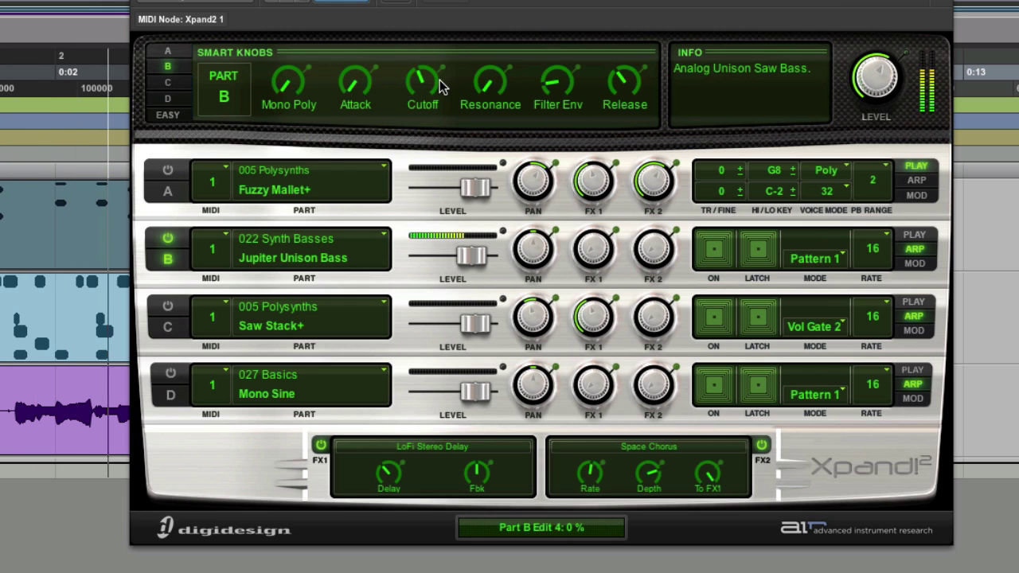
{"action": "mouse_move", "coordinate": [619, 81]}
{"action": "left_mouse_down"}
{"action": "mouse_move", "coordinate": [611, 116]}
{"action": "mouse_move", "coordinate": [610, 50]}
{"action": "mouse_move", "coordinate": [605, 69]}
{"action": "left_mouse_up"}
{"action": "left_click_drag", "start_coordinate": [423, 76], "coordinate": [423, 93]}
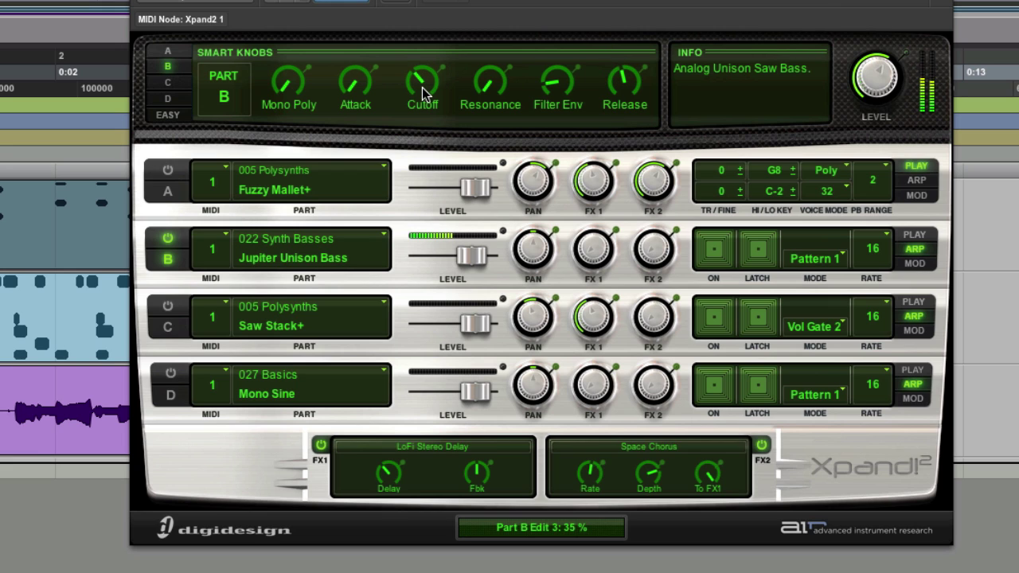
{"action": "left_click", "coordinate": [180, 174]}
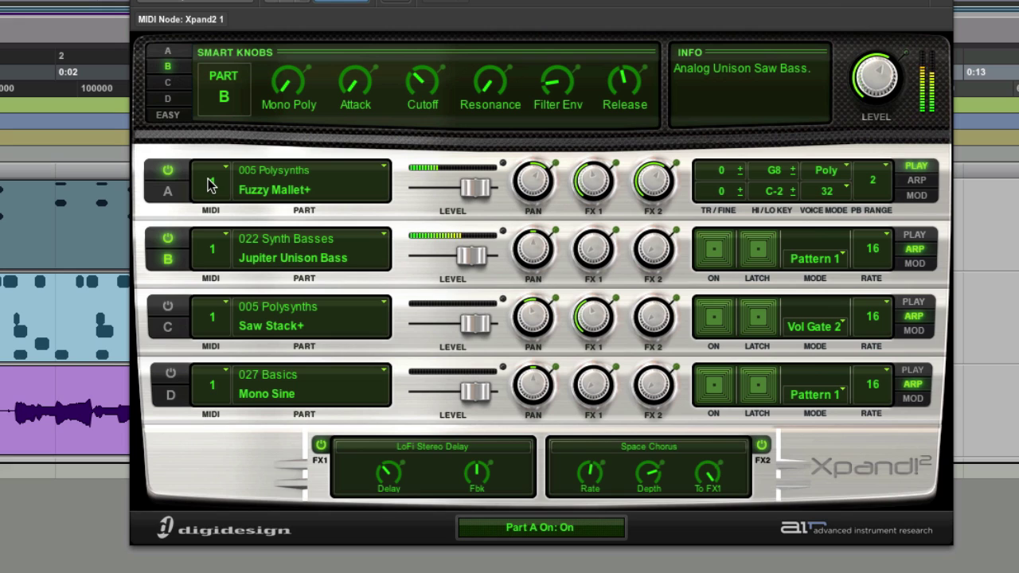
{"action": "left_click_drag", "start_coordinate": [472, 260], "coordinate": [480, 263]}
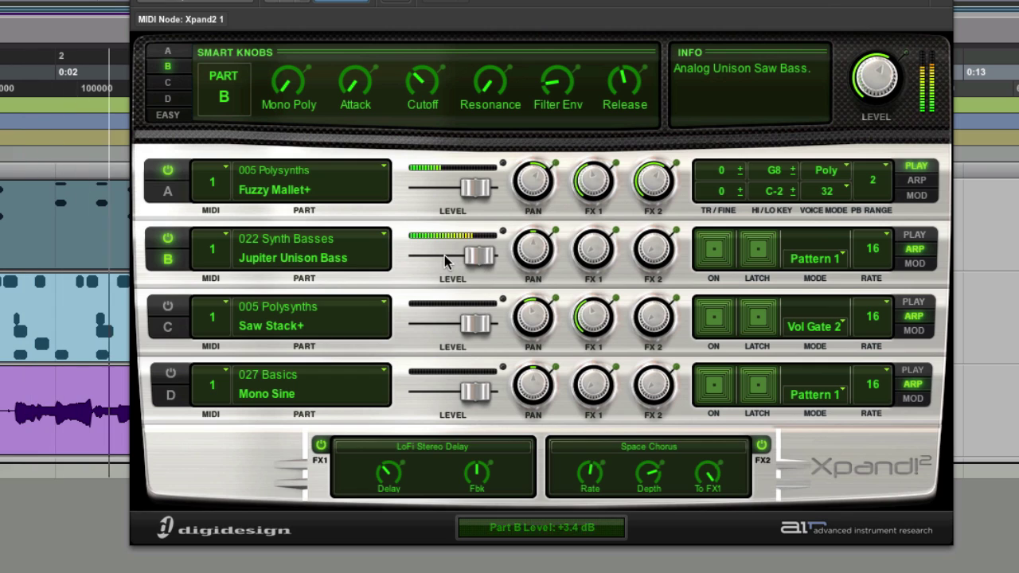
Step: Switch Parts A and B off and turn Part C on with its arpeggiator and latch off
{"action": "left_click", "coordinate": [167, 238]}
{"action": "left_click", "coordinate": [164, 175]}
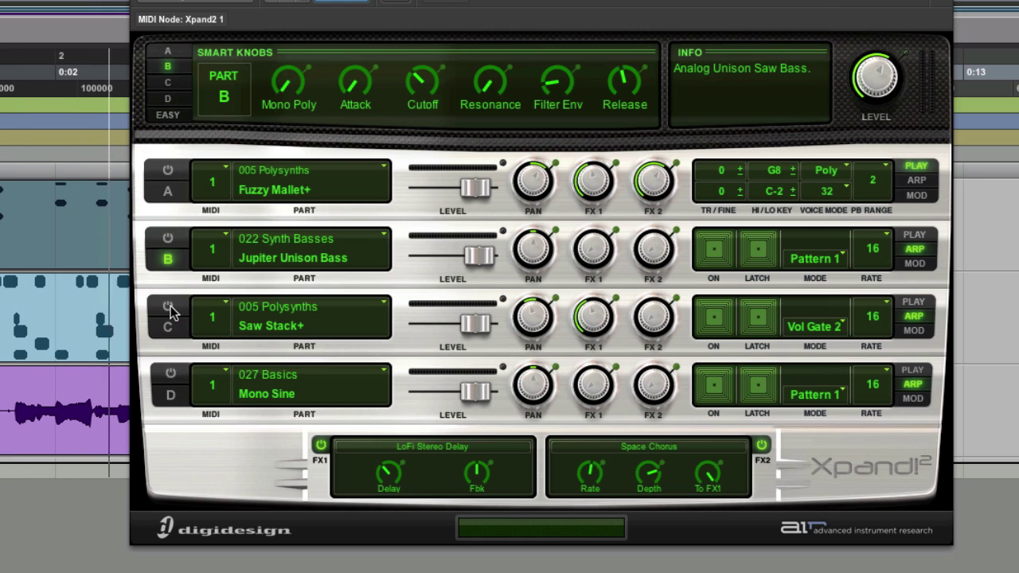
{"action": "left_click", "coordinate": [716, 317]}
{"action": "left_click", "coordinate": [752, 322]}
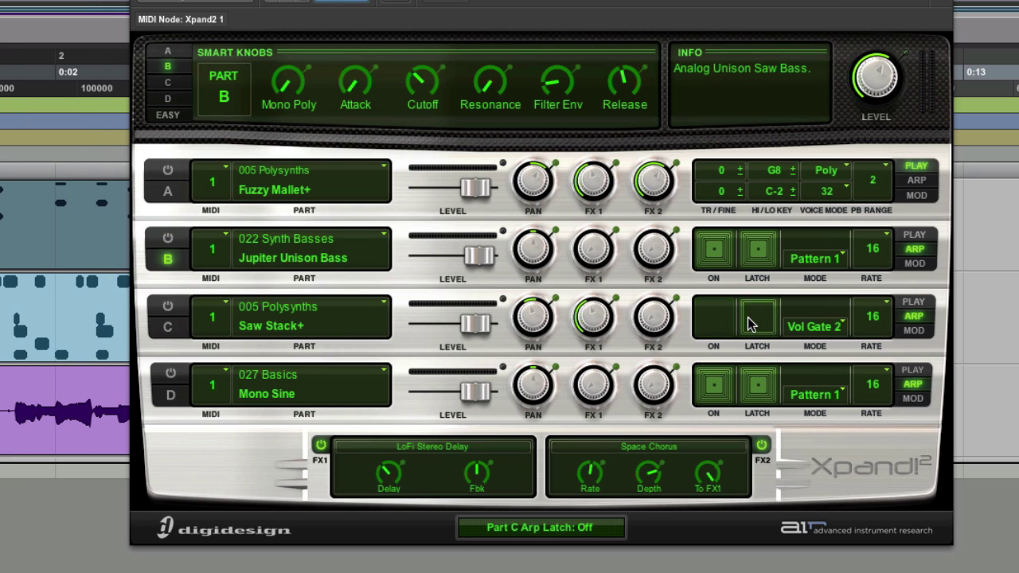
{"action": "left_click", "coordinate": [169, 308]}
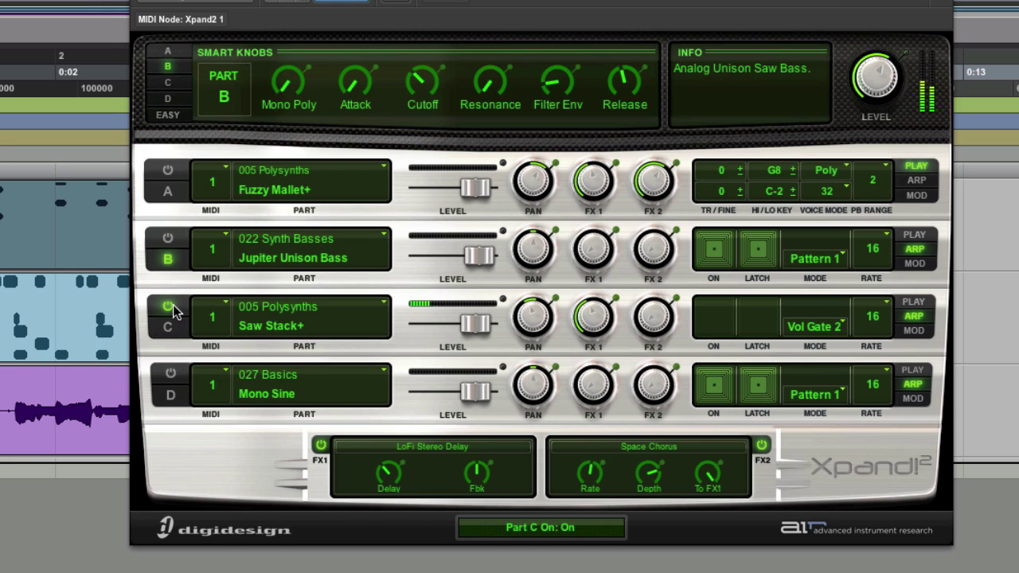
Step: Show Part C on the smart knobs, nudge Chorus Mix and raise Delay Mix to 37%
{"action": "left_click", "coordinate": [171, 83]}
{"action": "left_click", "coordinate": [488, 83]}
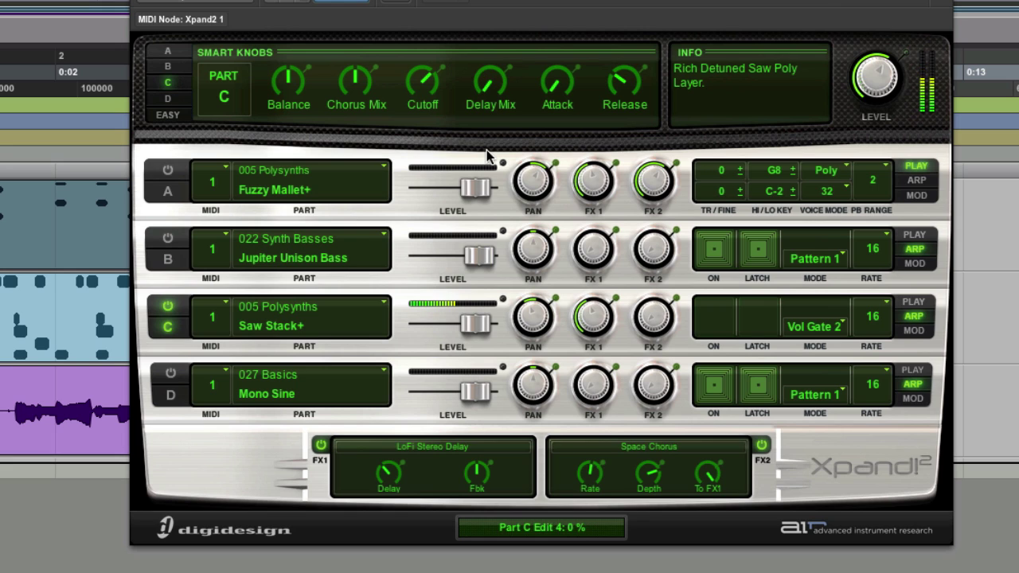
{"action": "left_click", "coordinate": [352, 79]}
{"action": "left_click_drag", "start_coordinate": [478, 98], "coordinate": [486, 27]}
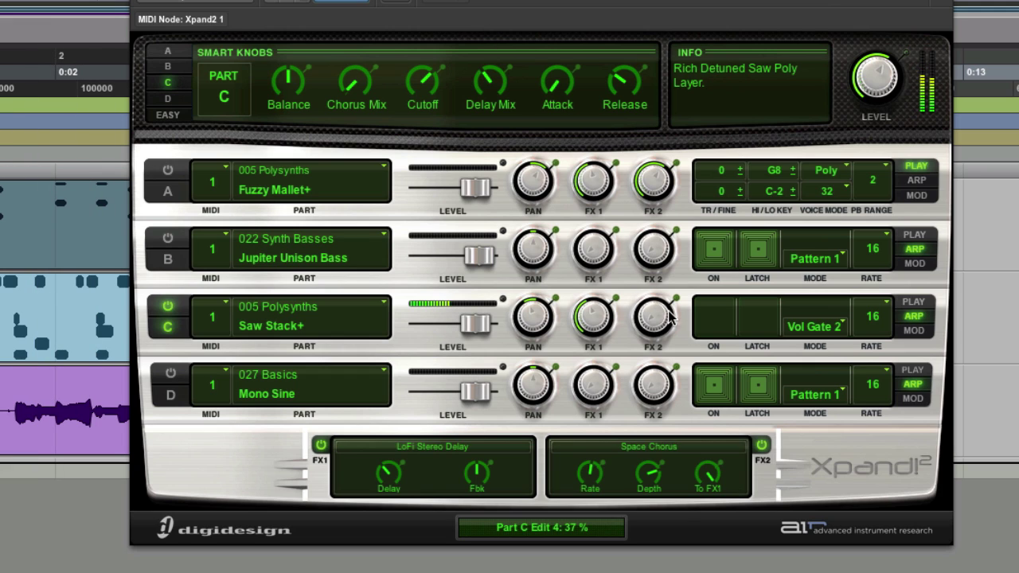
Step: Turn on Part C's arpeggiator with latch, keeping the Vol Gate 2 pattern
{"action": "left_click", "coordinate": [713, 320]}
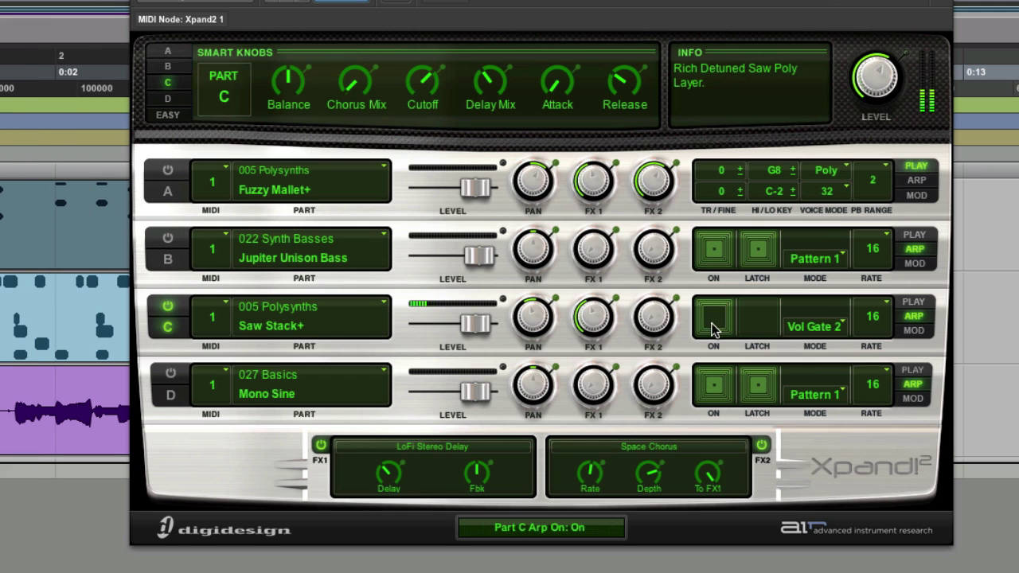
{"action": "left_click", "coordinate": [755, 326]}
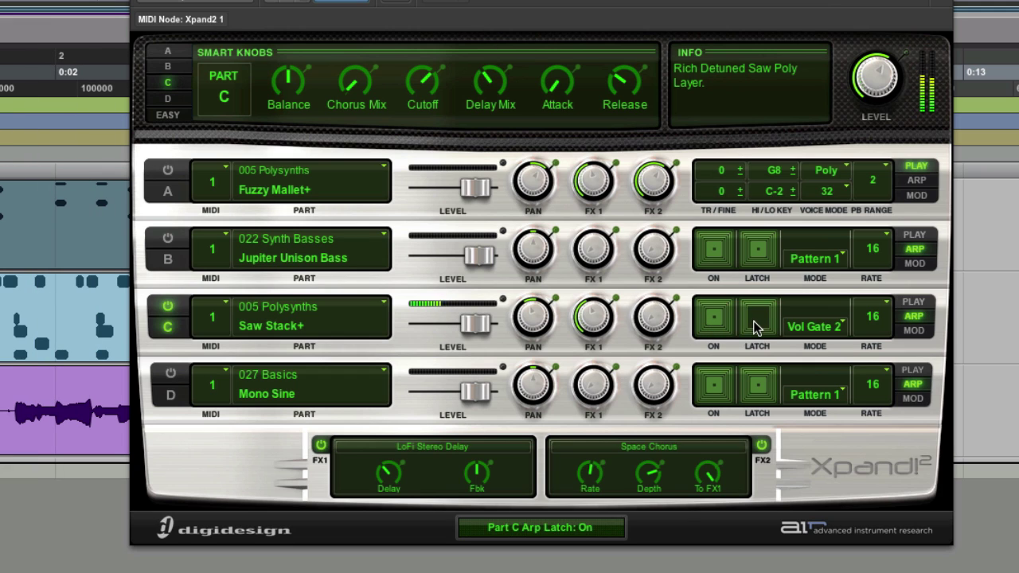
{"action": "left_click", "coordinate": [834, 331]}
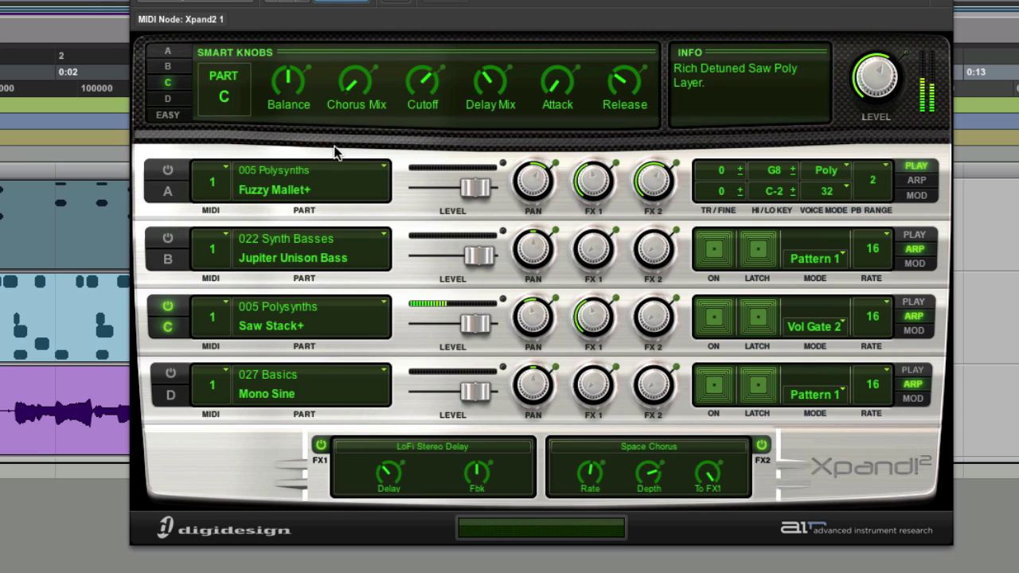
Step: Switch Parts A and B on and raise Part B's Cutoff to 53%
{"action": "left_click", "coordinate": [168, 51]}
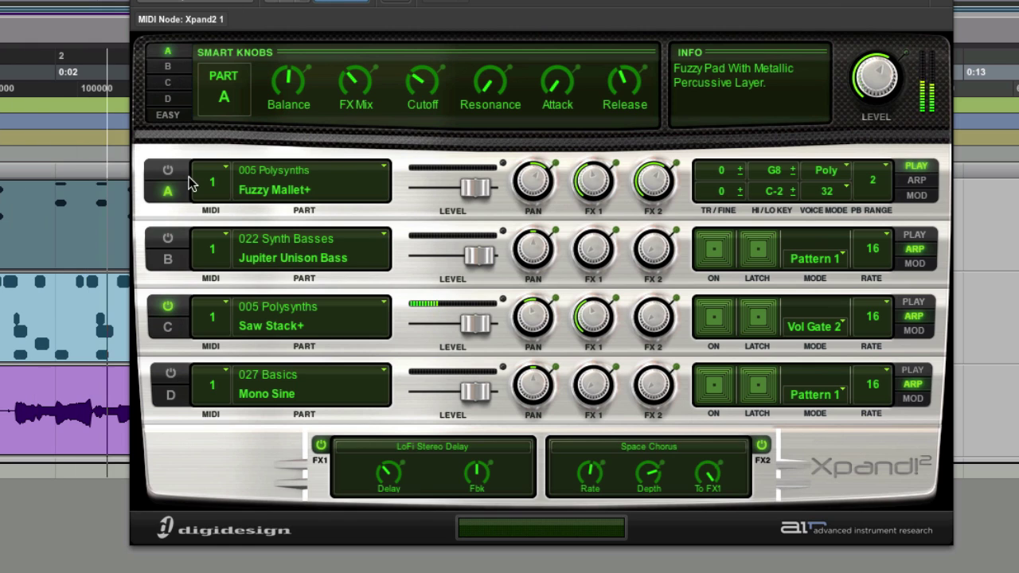
{"action": "left_click", "coordinate": [167, 169]}
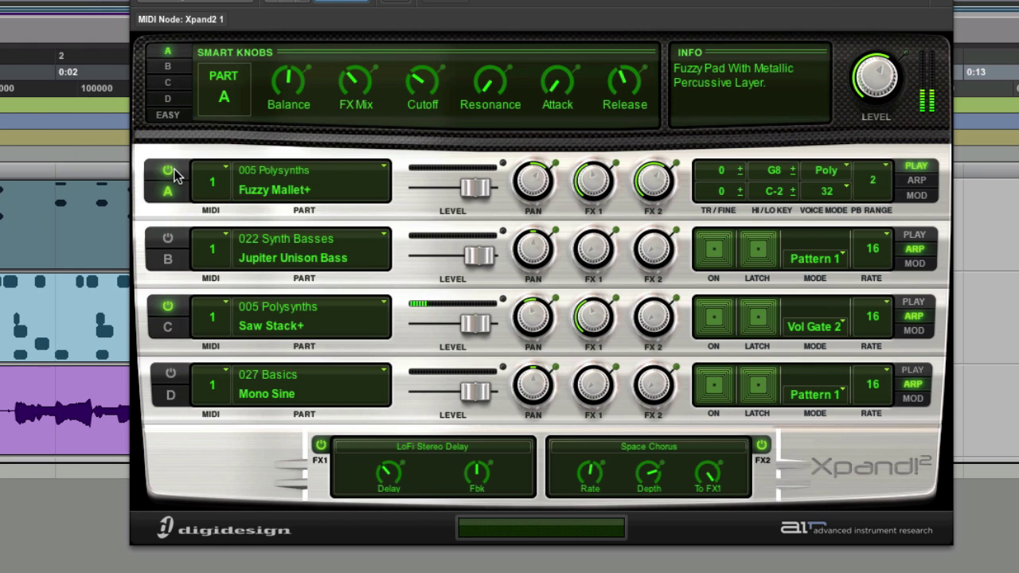
{"action": "left_click", "coordinate": [167, 241]}
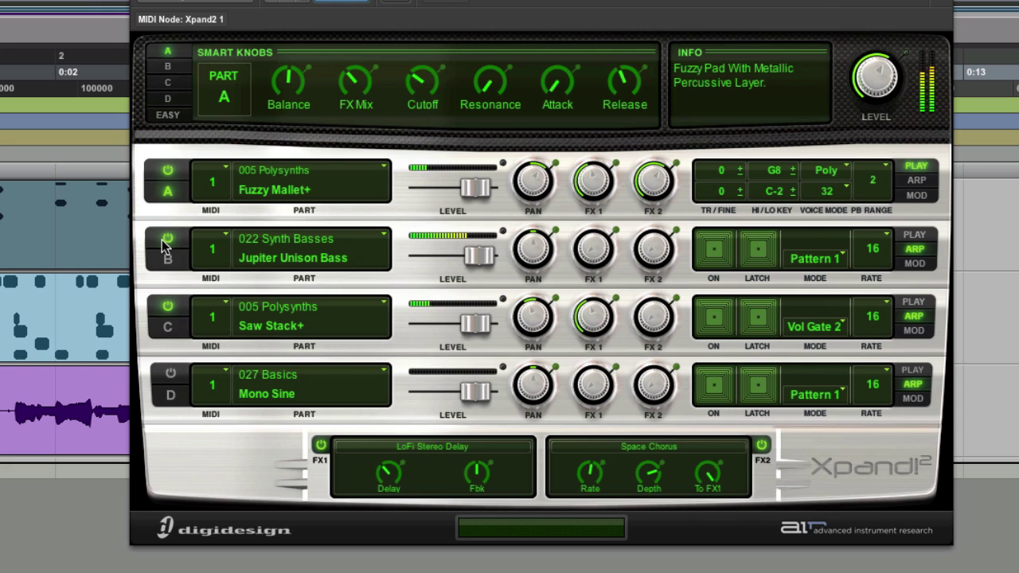
{"action": "left_click", "coordinate": [167, 66]}
{"action": "left_click_drag", "start_coordinate": [419, 90], "coordinate": [428, 57]}
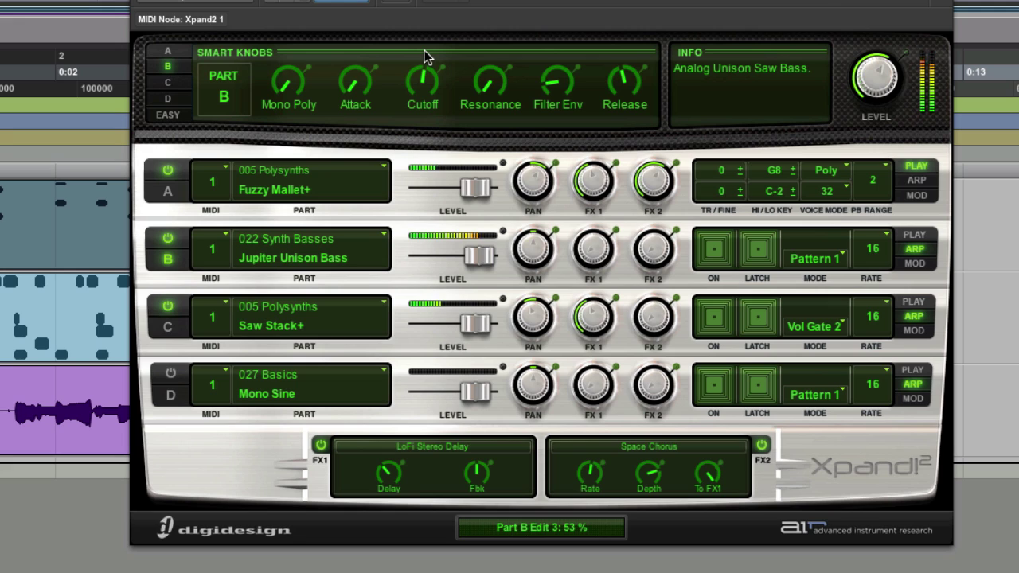
Step: Switch Part D on and Parts A, B and C off, then open D's patch list
{"action": "left_click", "coordinate": [172, 374]}
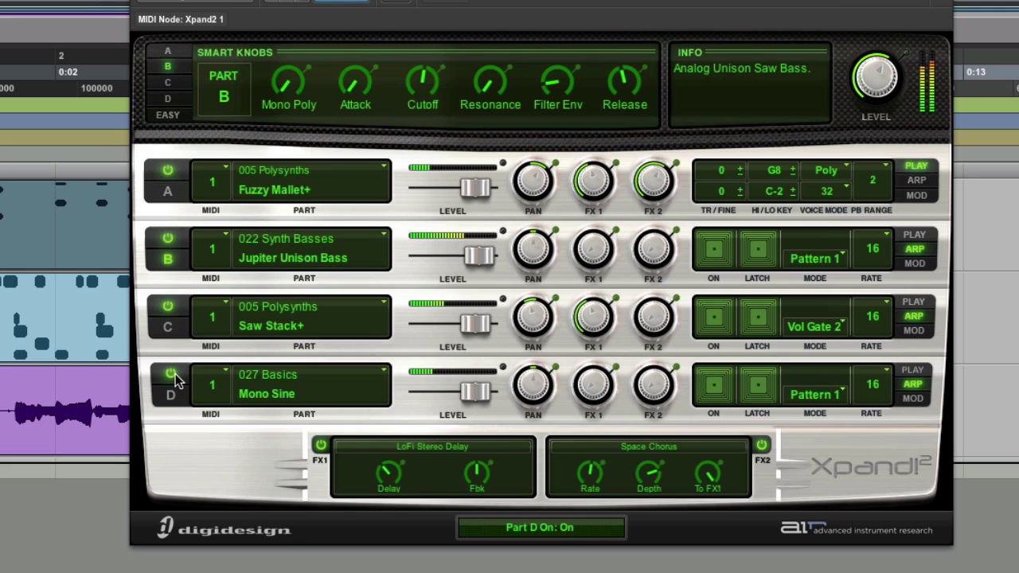
{"action": "left_click", "coordinate": [167, 306]}
{"action": "left_click", "coordinate": [168, 238]}
{"action": "left_click", "coordinate": [167, 170]}
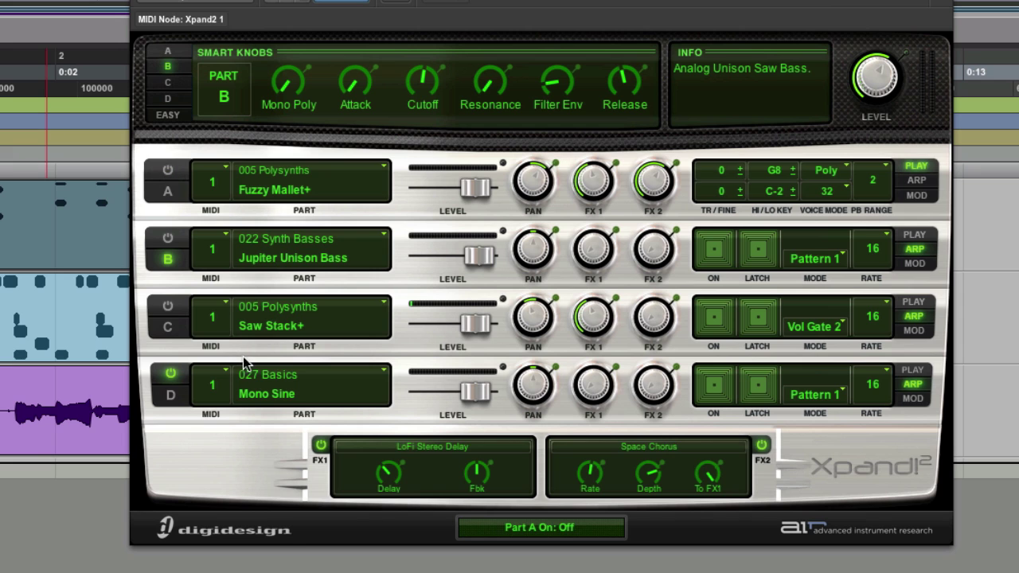
{"action": "left_click", "coordinate": [271, 395]}
Step: Keep Part D on Mono Sine at +6.0 dB, turn Part B on, and return D to arpeggiator mode
{"action": "mouse_move", "coordinate": [287, 570]}
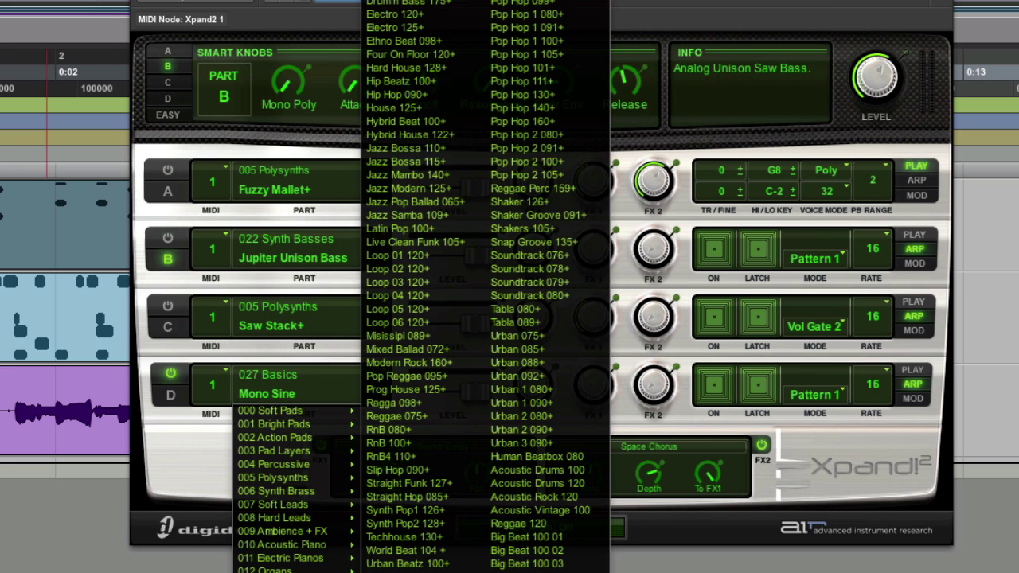
{"action": "left_click", "coordinate": [188, 487]}
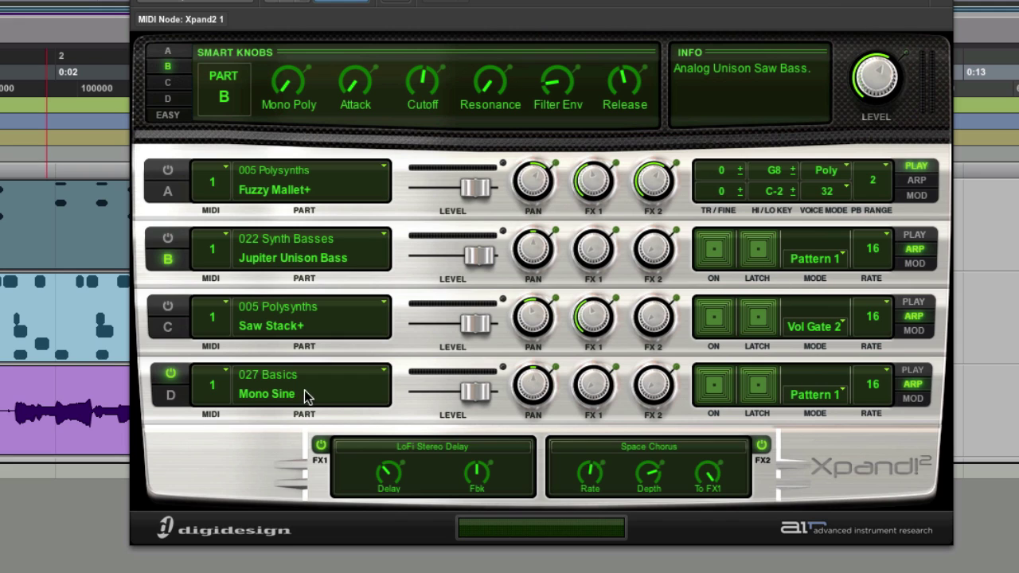
{"action": "left_click", "coordinate": [912, 371]}
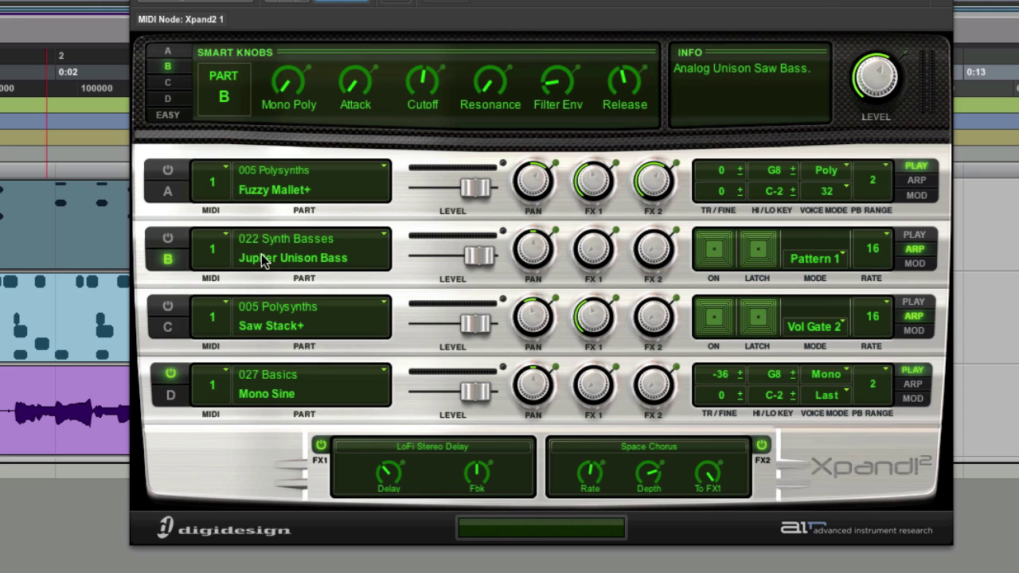
{"action": "left_click_drag", "start_coordinate": [476, 390], "coordinate": [493, 398]}
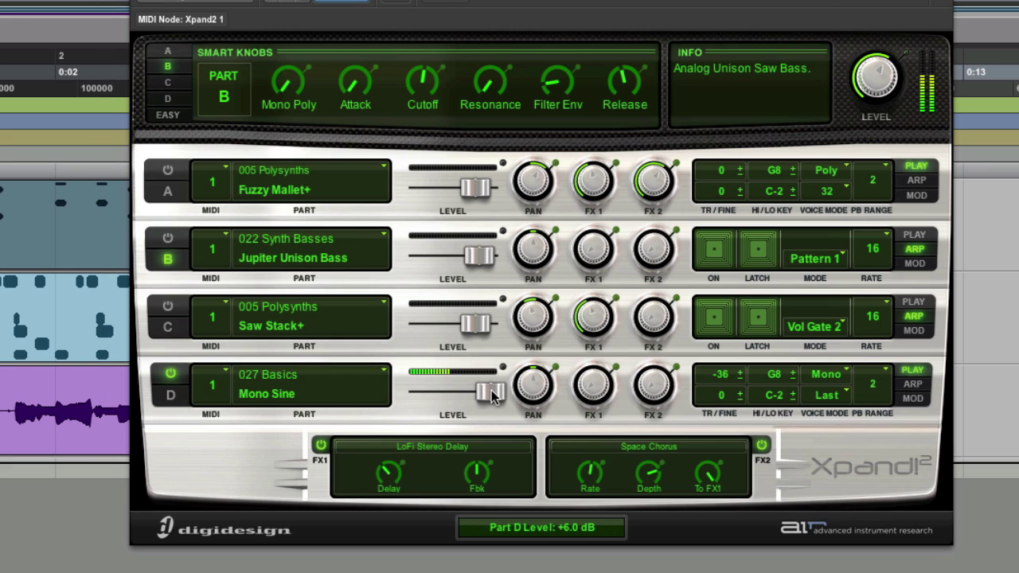
{"action": "left_click", "coordinate": [168, 241]}
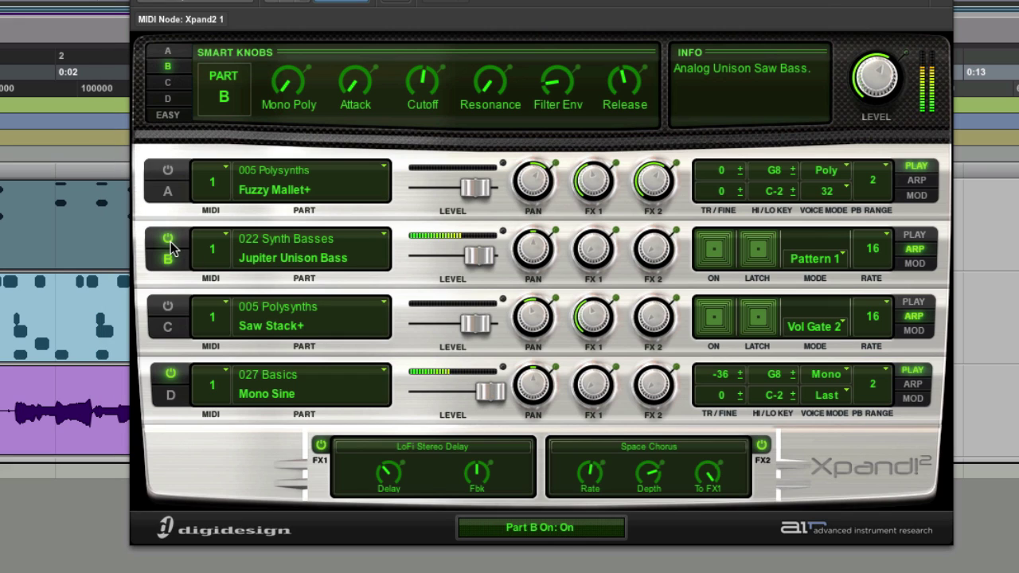
{"action": "left_click", "coordinate": [915, 384]}
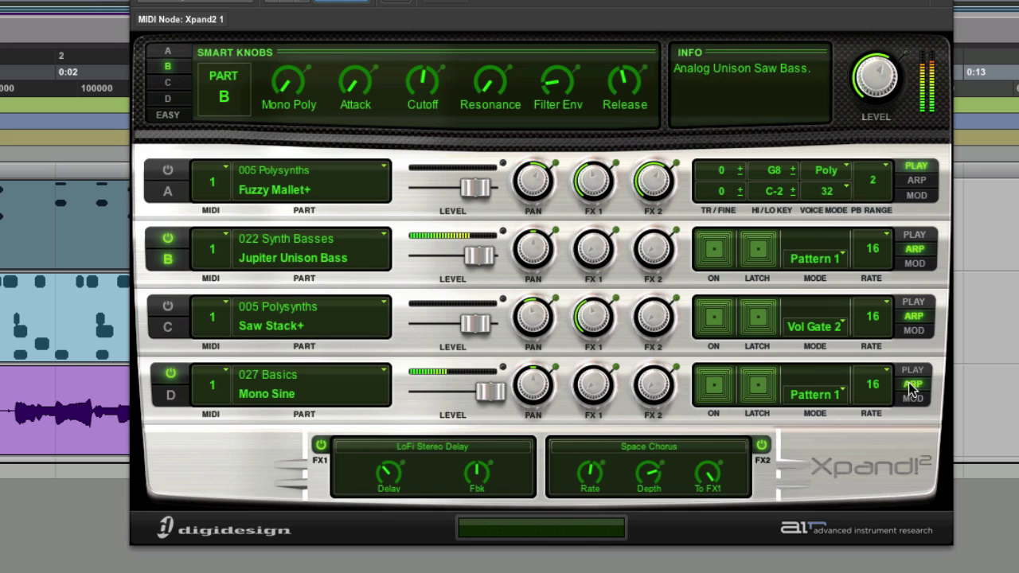
Step: Set Part D's Add Body to 53% on the smart knobs and switch Parts A and C on
{"action": "left_click", "coordinate": [167, 98]}
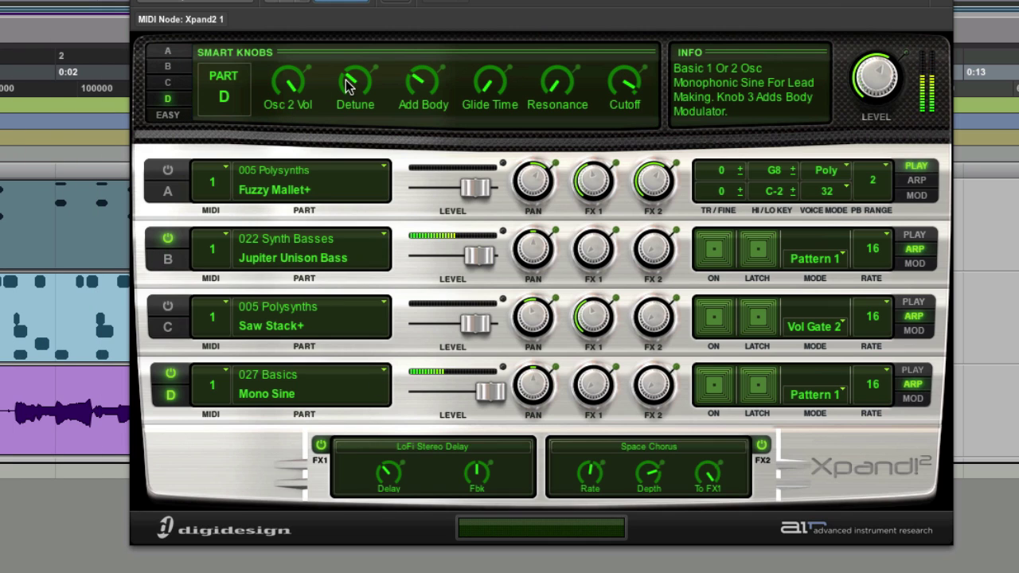
{"action": "left_click_drag", "start_coordinate": [430, 82], "coordinate": [445, 25]}
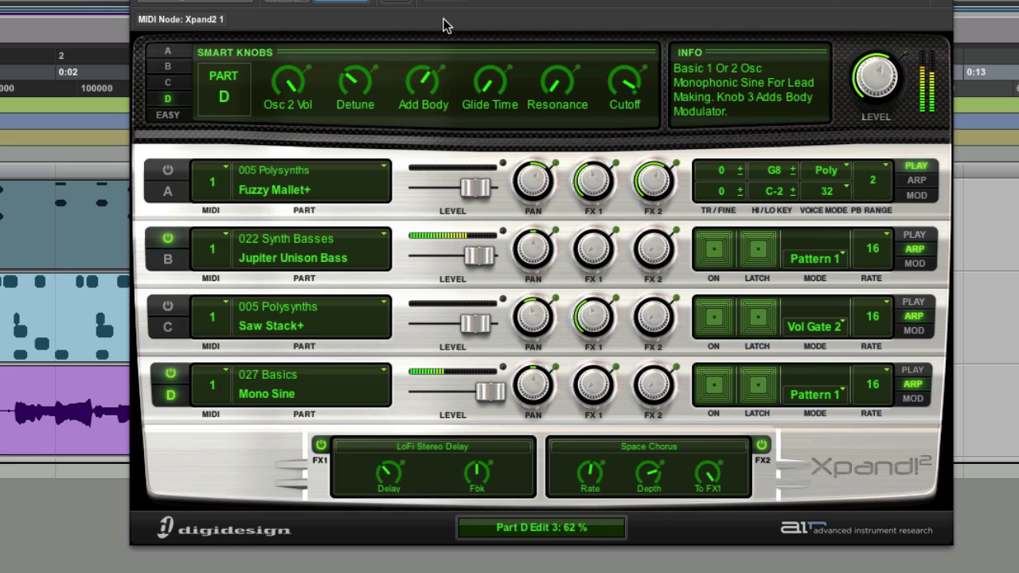
{"action": "left_click_drag", "start_coordinate": [425, 76], "coordinate": [427, 87]}
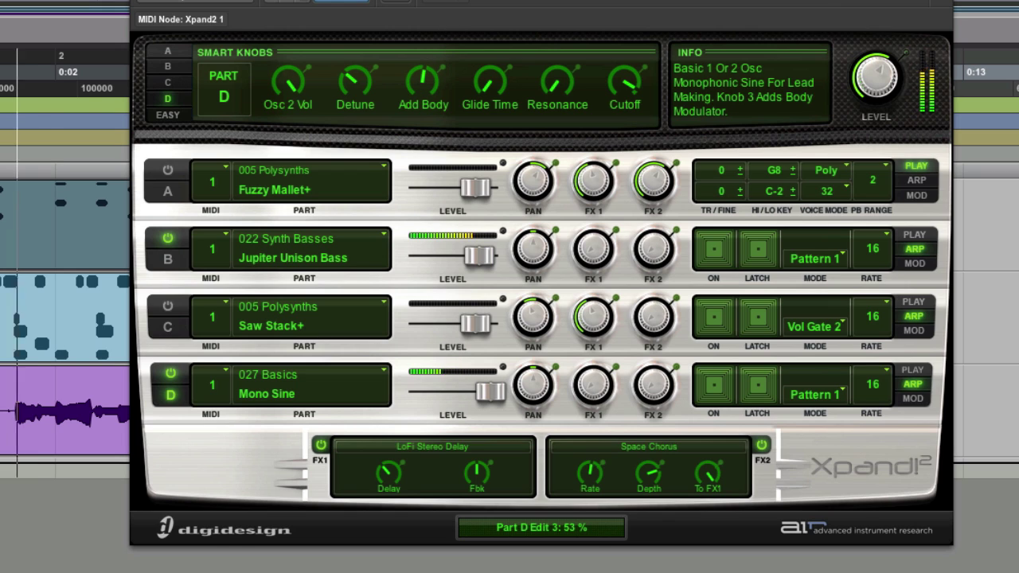
{"action": "left_click", "coordinate": [168, 173]}
{"action": "left_click", "coordinate": [169, 307]}
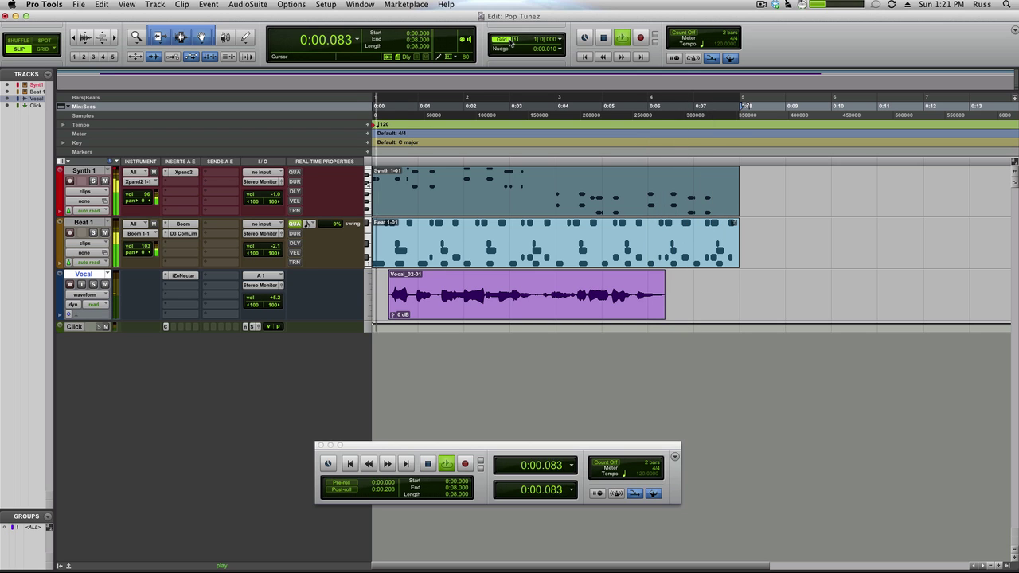
Step: Reopen Xpand2 on Synth 1 and switch Parts B, C and D off
{"action": "left_click", "coordinate": [182, 172]}
{"action": "left_click", "coordinate": [525, 200]}
{"action": "left_click", "coordinate": [525, 237]}
{"action": "left_click", "coordinate": [527, 275]}
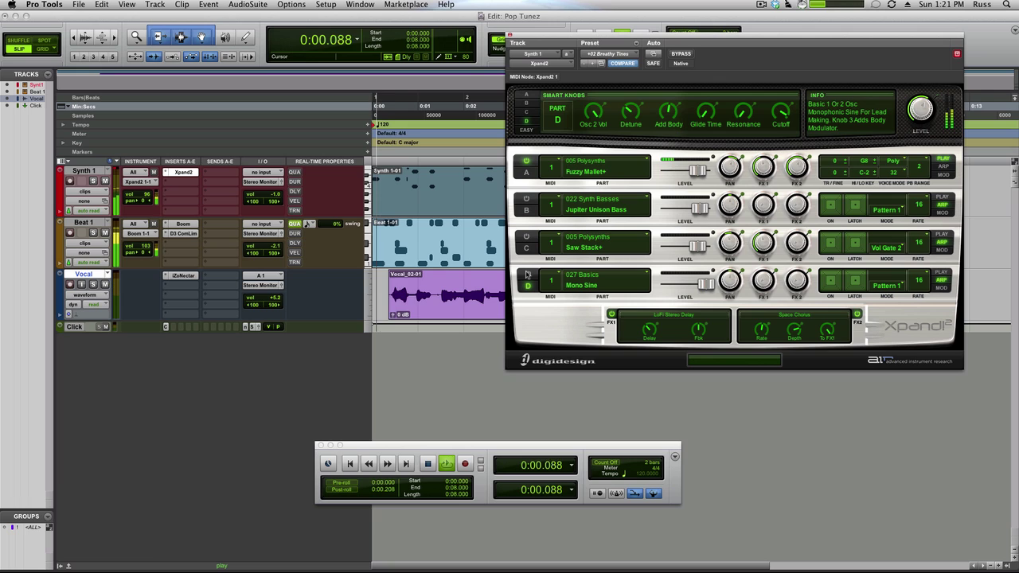
Step: Turn Parts B and D back on, stop playback, and set Parts B, C and D to play mode
{"action": "left_click", "coordinate": [527, 200]}
{"action": "left_click", "coordinate": [527, 275]}
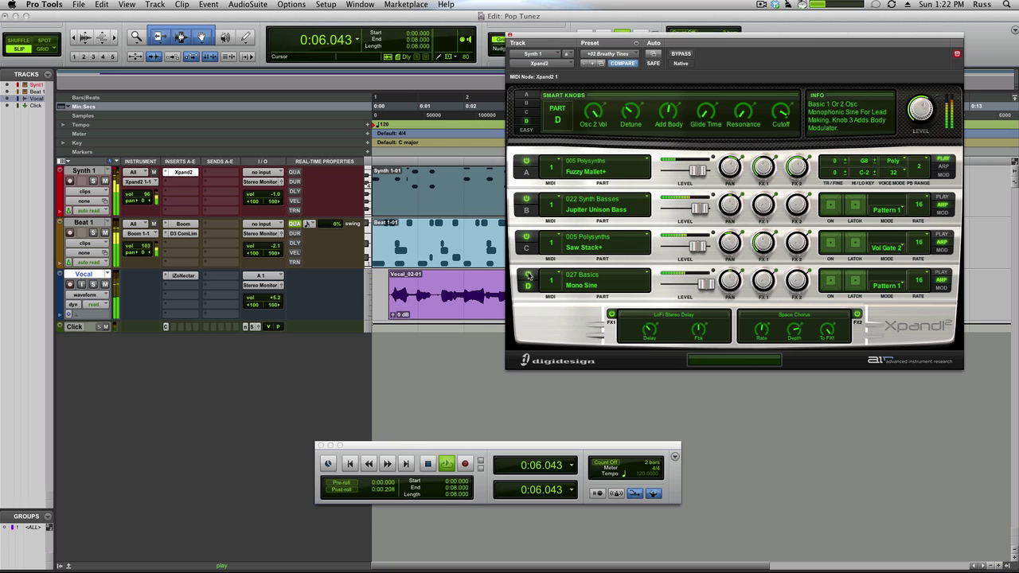
{"action": "key", "text": "space"}
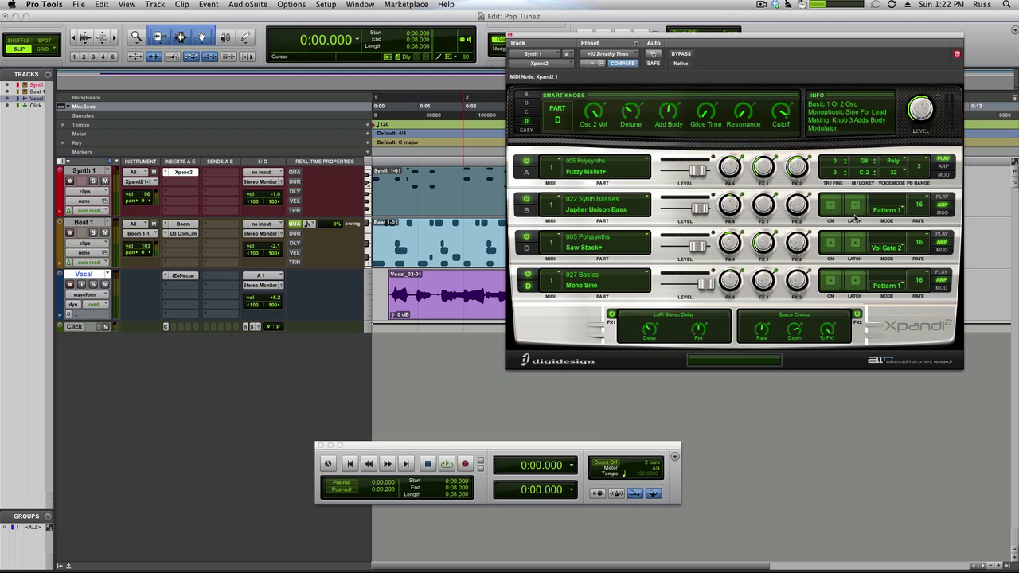
{"action": "left_click", "coordinate": [943, 196]}
{"action": "left_click", "coordinate": [942, 234]}
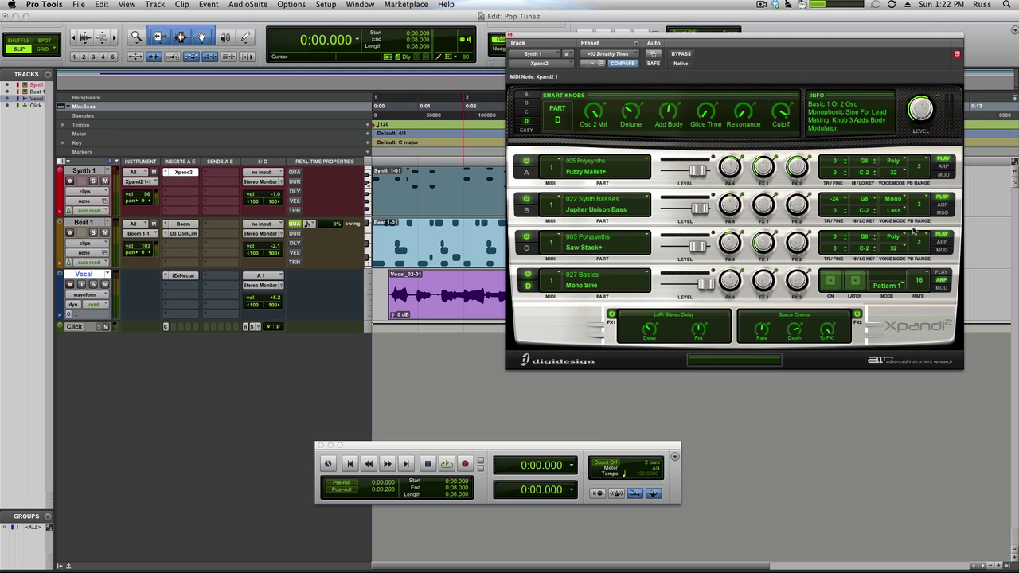
{"action": "left_click", "coordinate": [941, 273]}
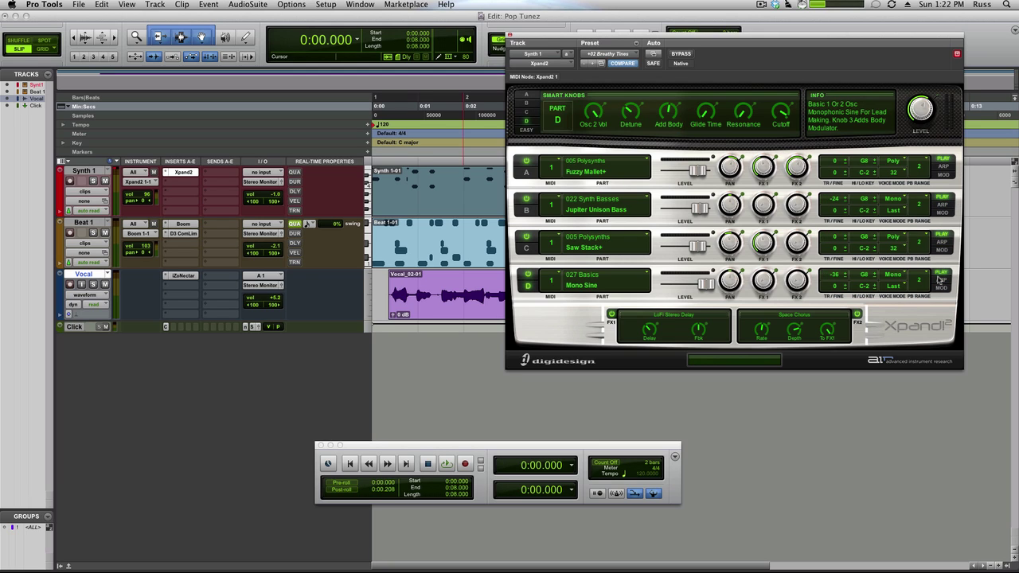